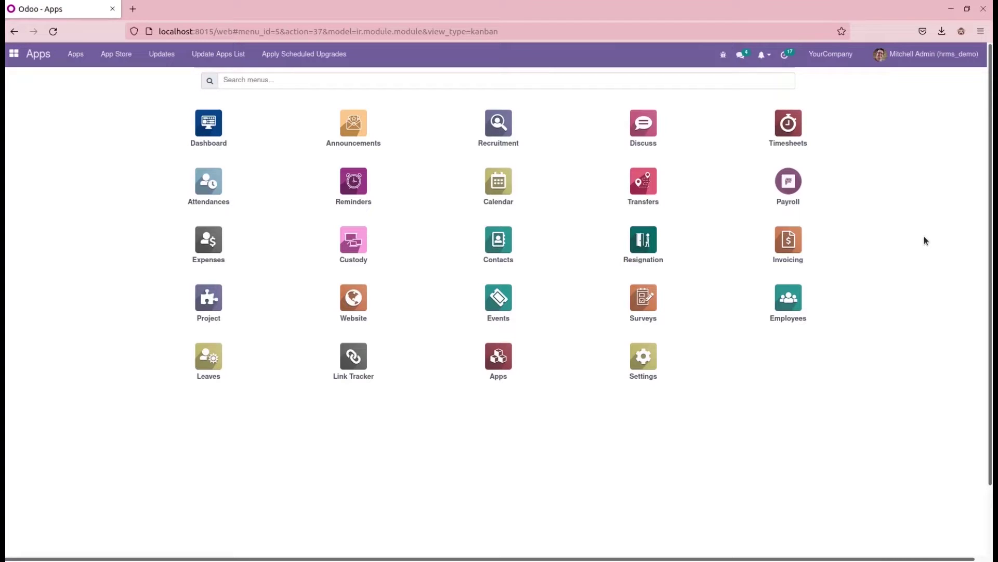
- Search the Apps module list for 'grat', then clear the filter and return to the app grid
left_click(501, 352)
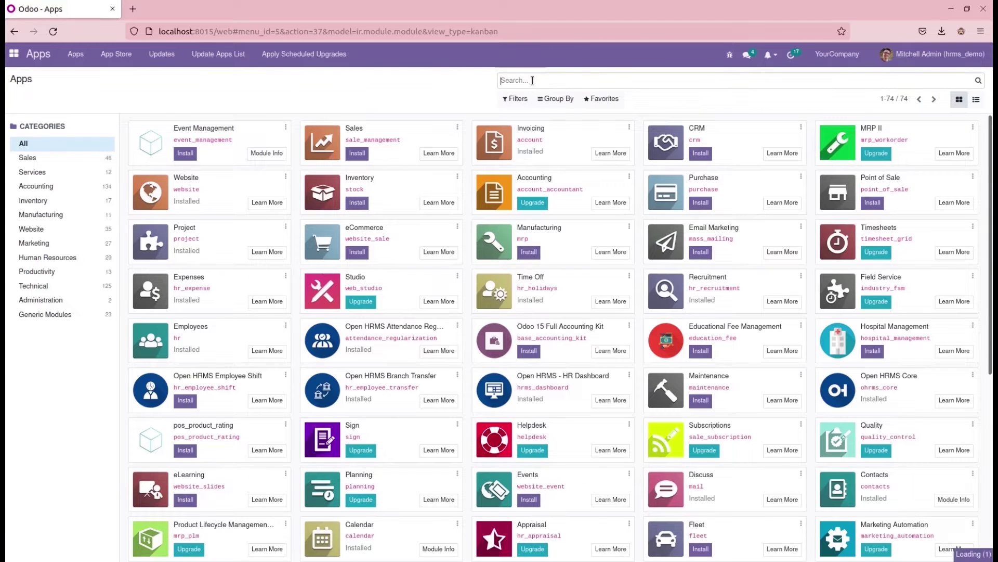
type("grat")
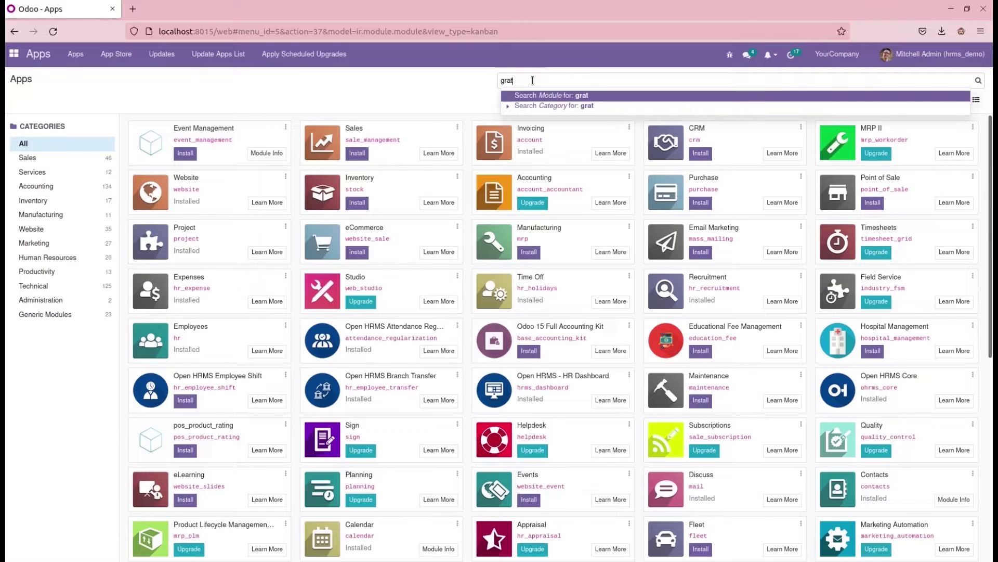
key("Return")
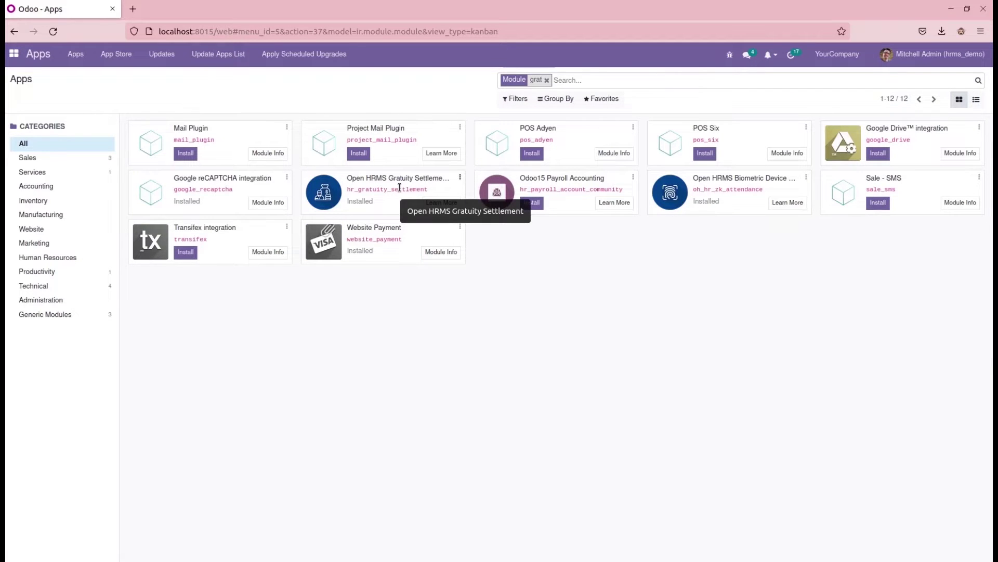
left_click(547, 80)
left_click(14, 55)
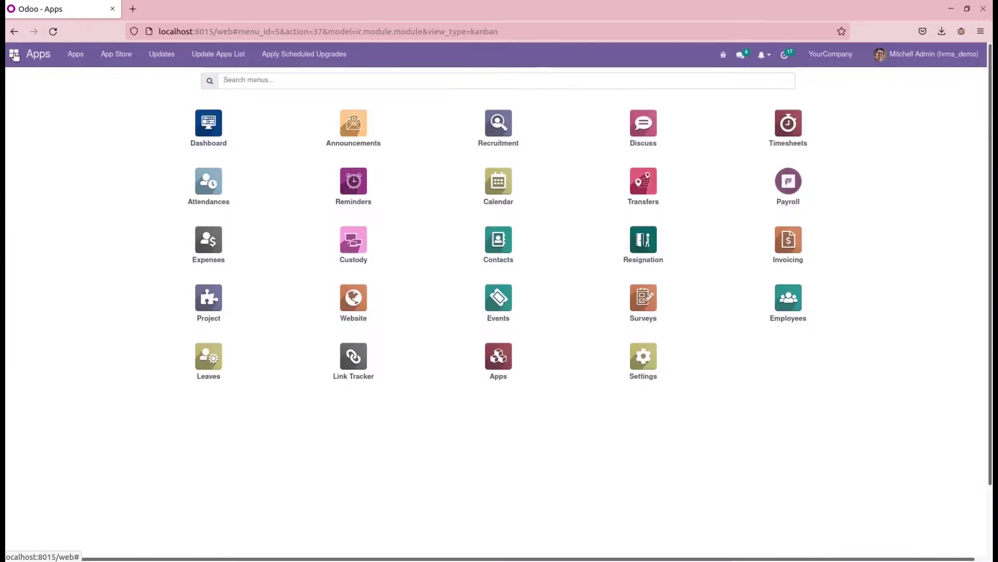
- Open Payroll's Gratuity Configuration list from the Configuration menu
left_click(798, 195)
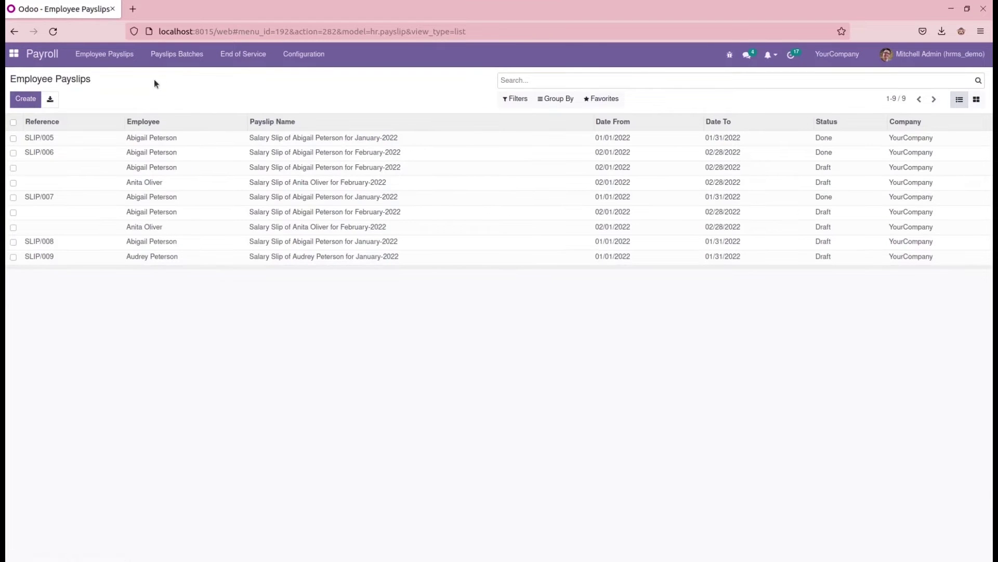
left_click(301, 53)
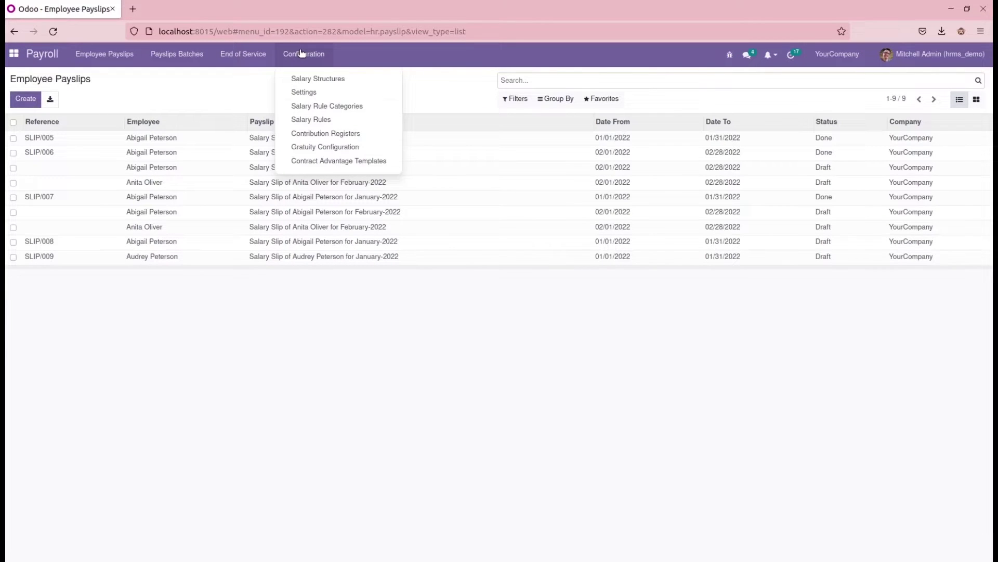
left_click(327, 153)
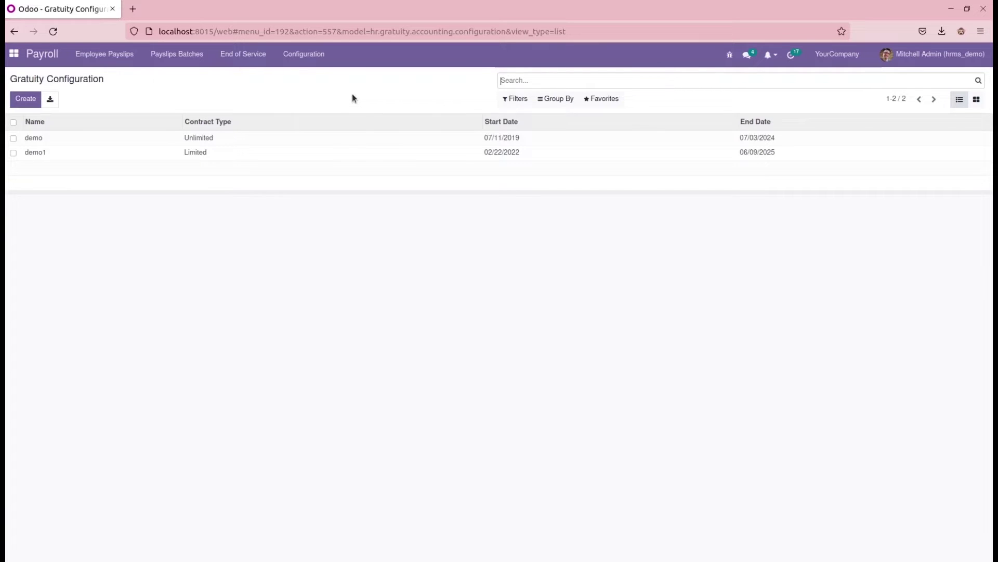
- Create a gratuity configuration named 'Test config' with contract type Limited
left_click(27, 101)
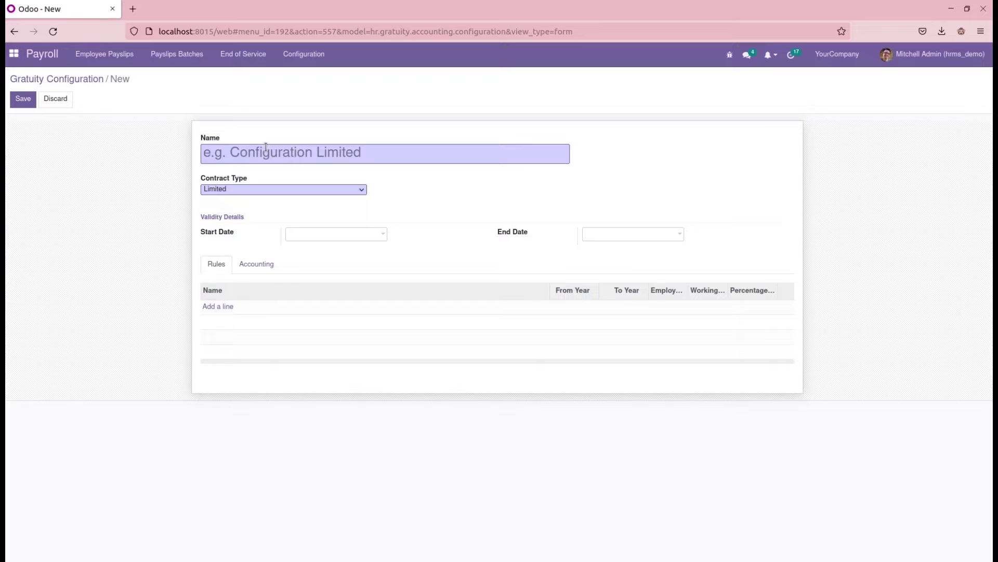
type("Test config")
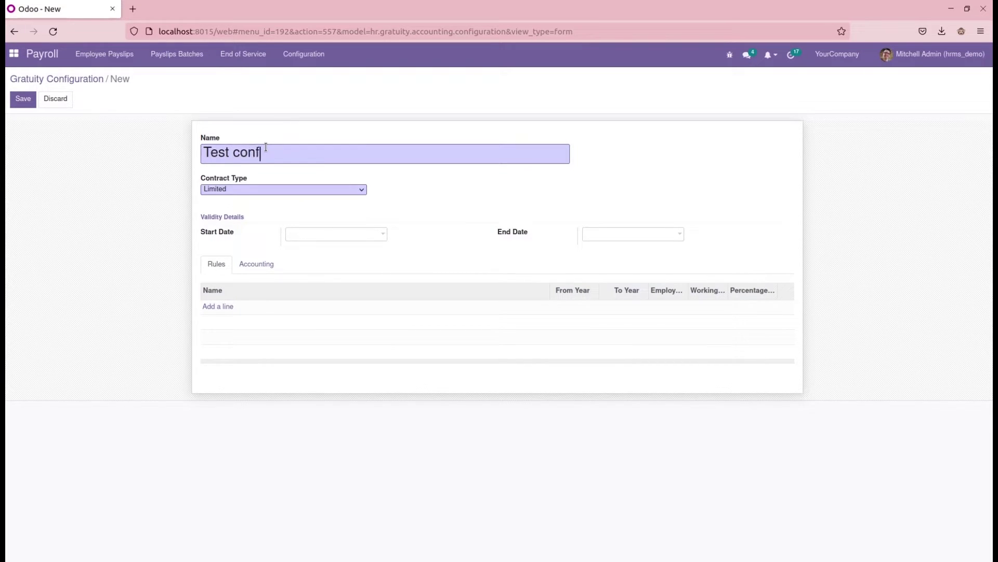
left_click(250, 188)
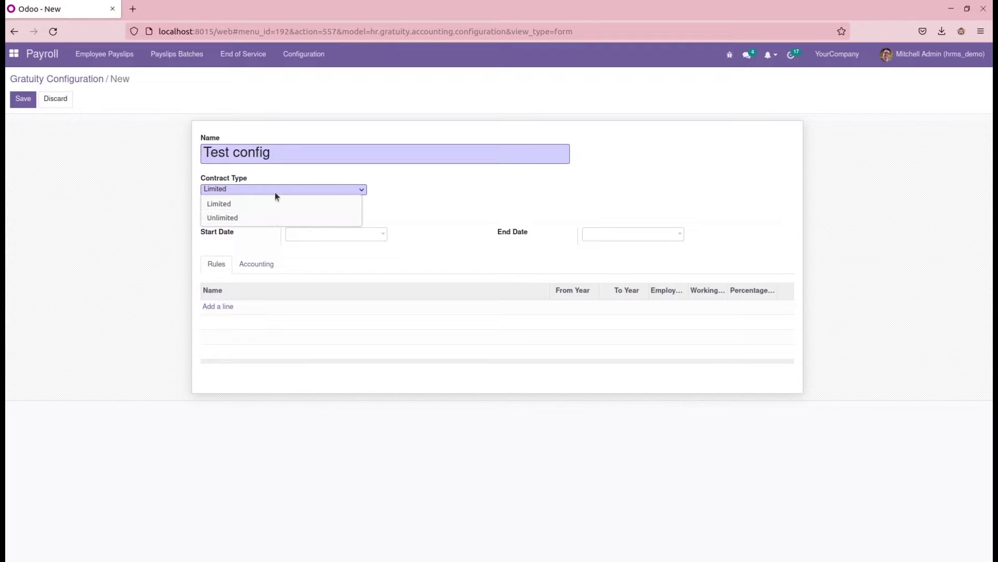
left_click(249, 203)
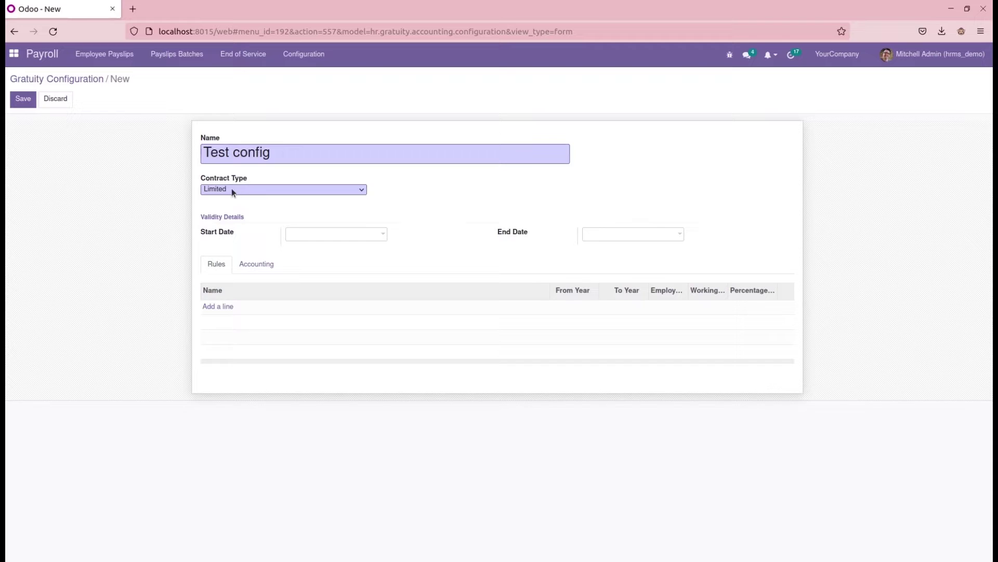
- Set the configuration's start date to 01/01/2022
left_click(330, 234)
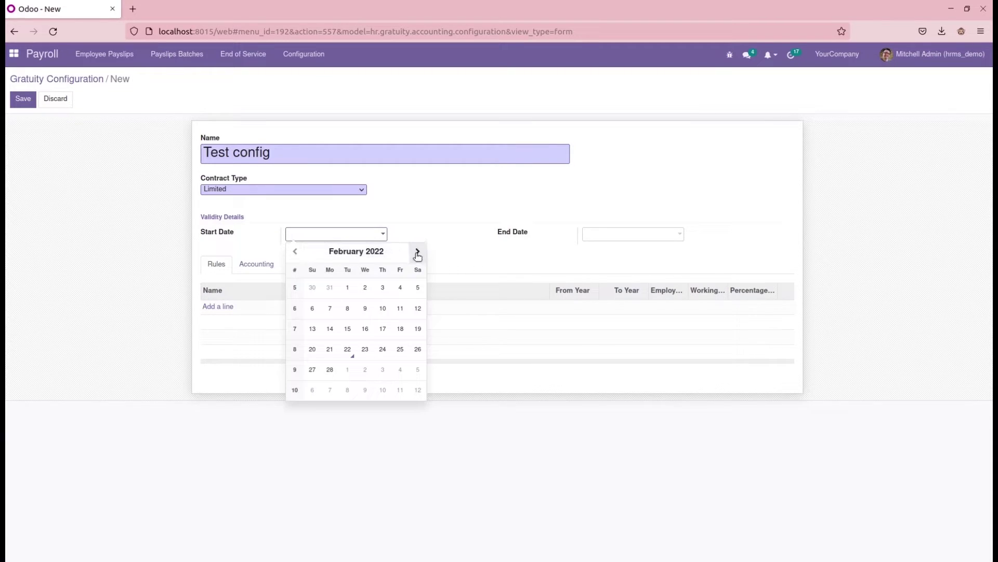
left_click(301, 251)
left_click(302, 251)
left_click(416, 251)
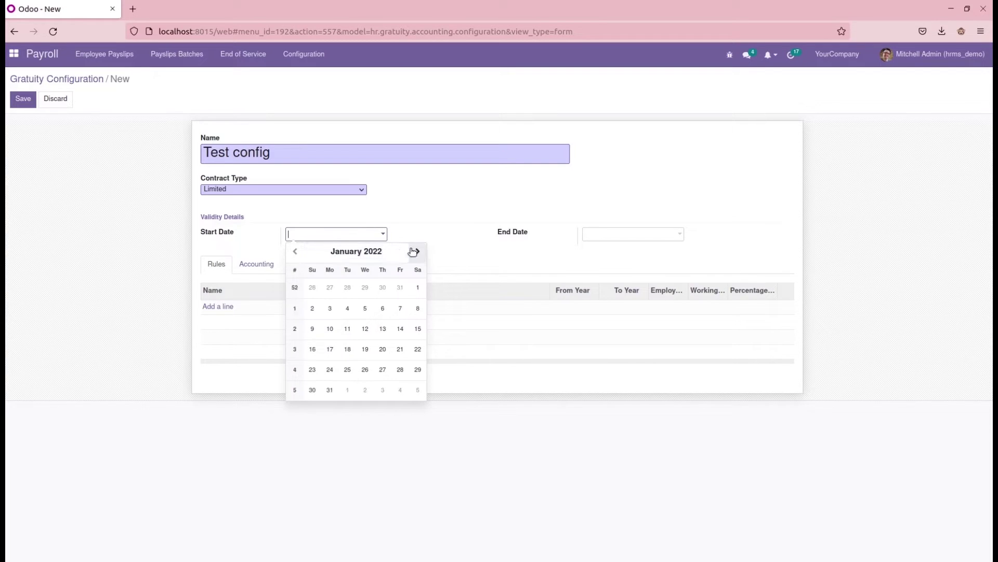
left_click(420, 287)
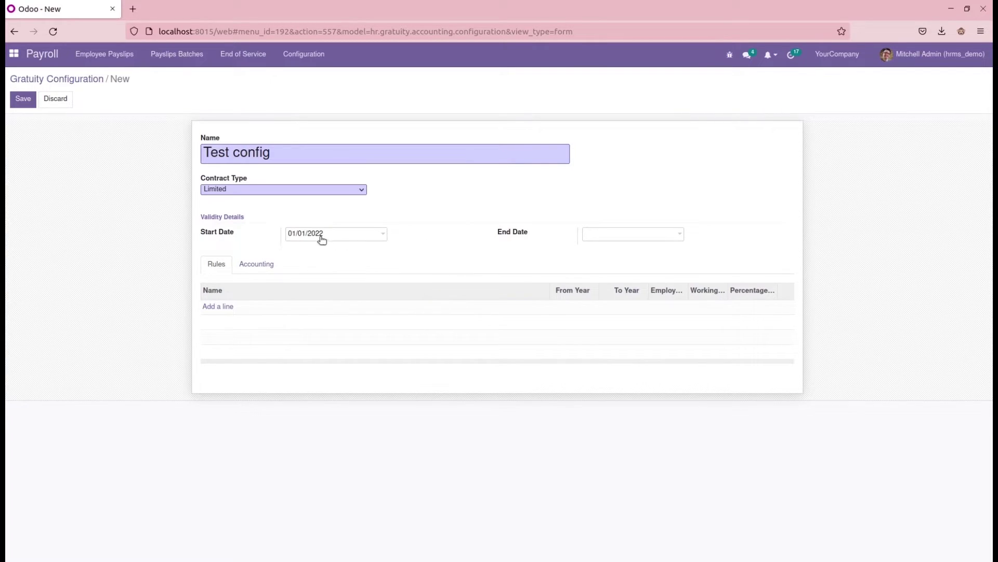
- Set the end date to 03/03/2023 and add a new rule line
left_click(634, 233)
left_click(665, 251)
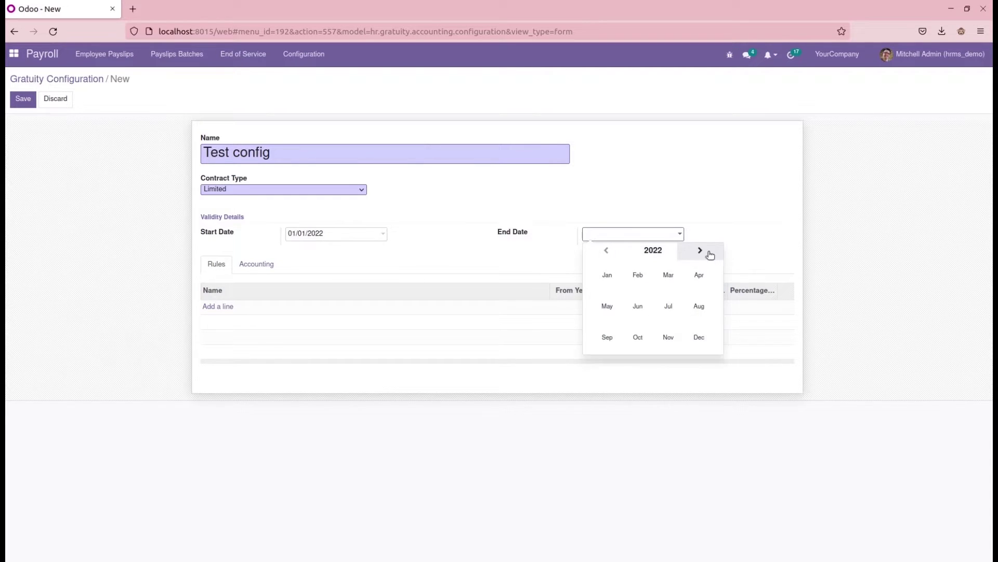
left_click(710, 254)
left_click(668, 275)
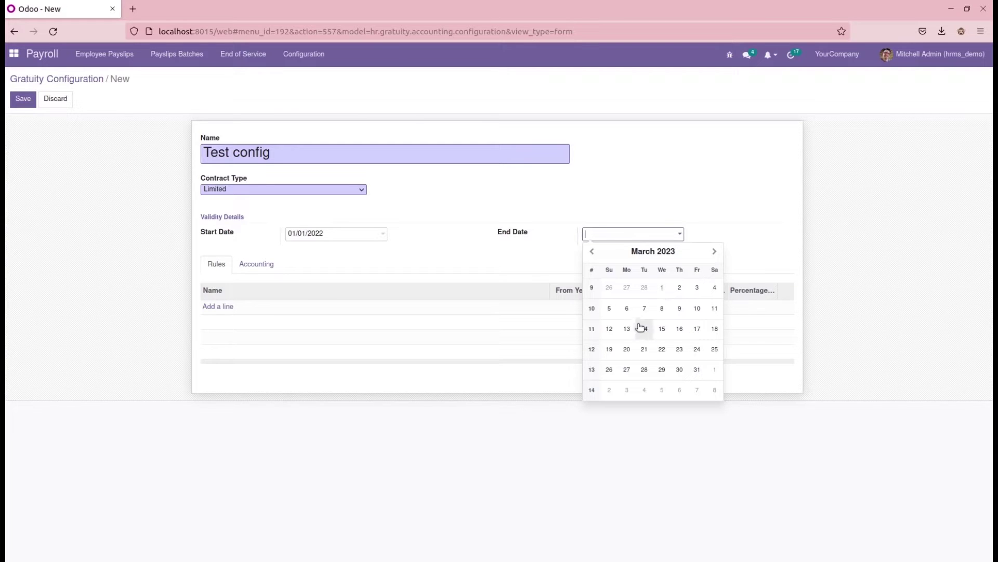
left_click(697, 289)
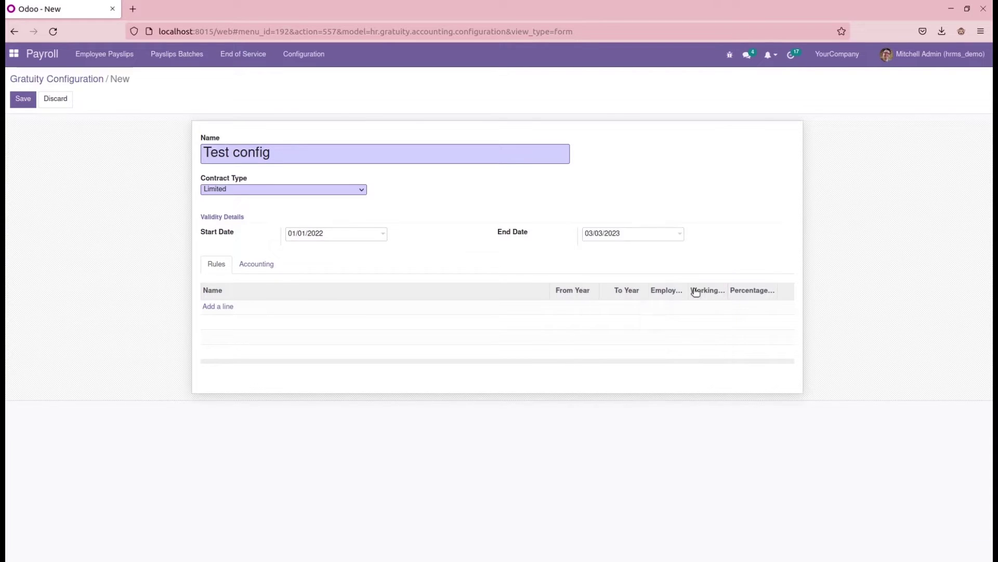
left_click(221, 306)
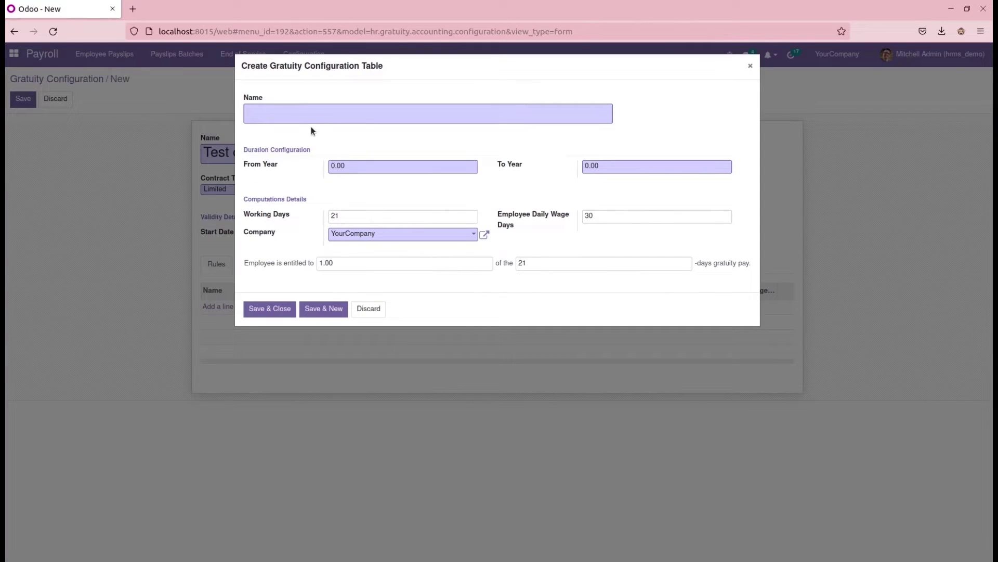
- Define Rule 1 for years 0 to 1 with entitlement 2, then save and close it
type("Rule")
left_click(328, 165)
key("BackSpace")
left_click(611, 168)
left_click(333, 263)
left_click_drag(337, 263, 318, 263)
key("BackSpace")
type("2")
left_click(255, 310)
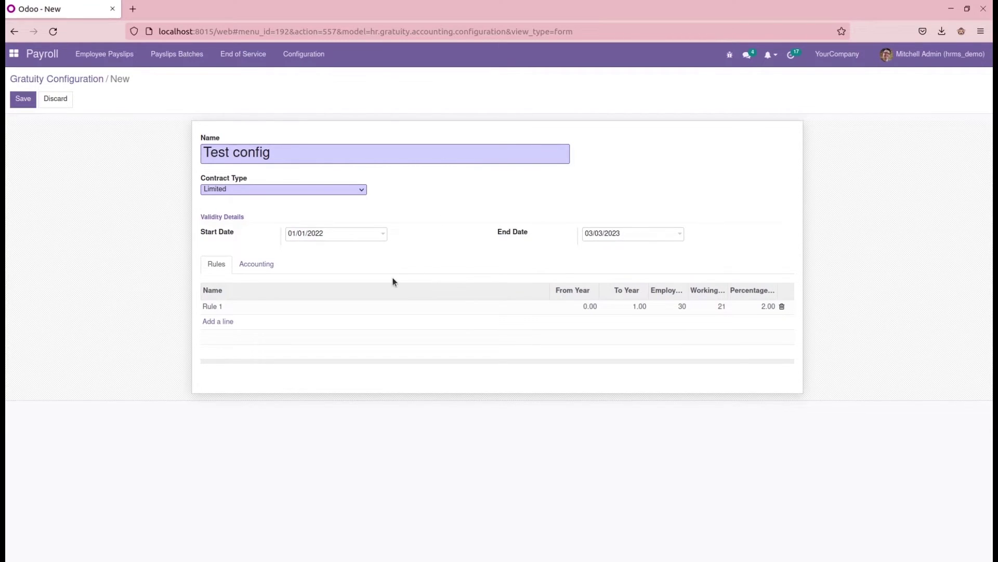
- Set journal Customer Invoices, credit account 101000 Current Assets, debit account 101404 Bank, and save
key("alt+s")
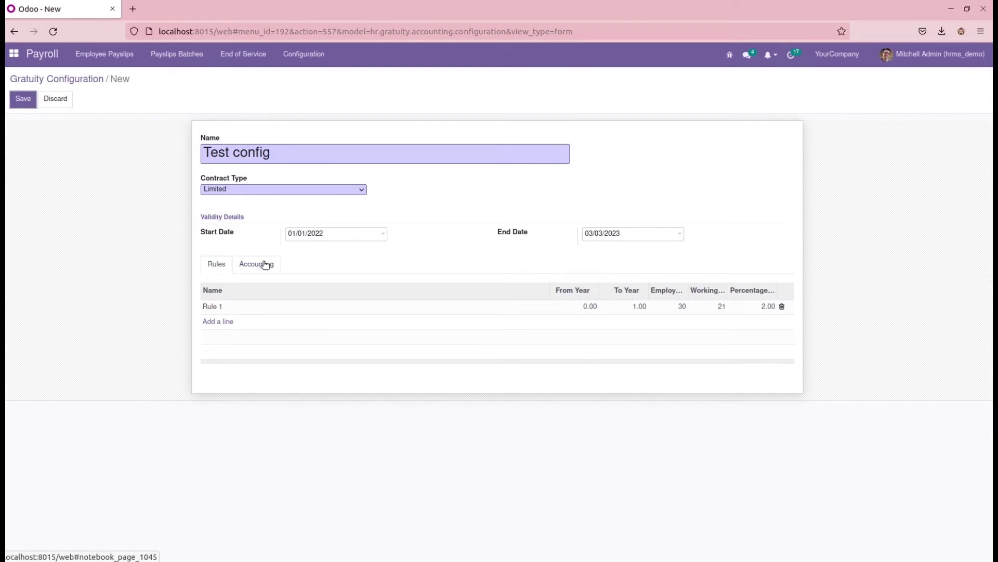
left_click(265, 264)
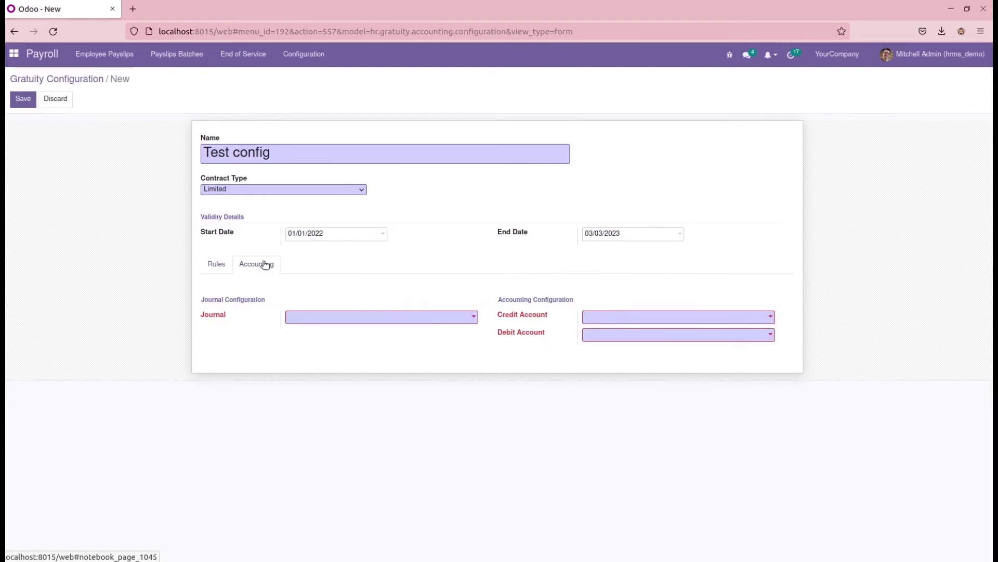
left_click(341, 322)
left_click(332, 331)
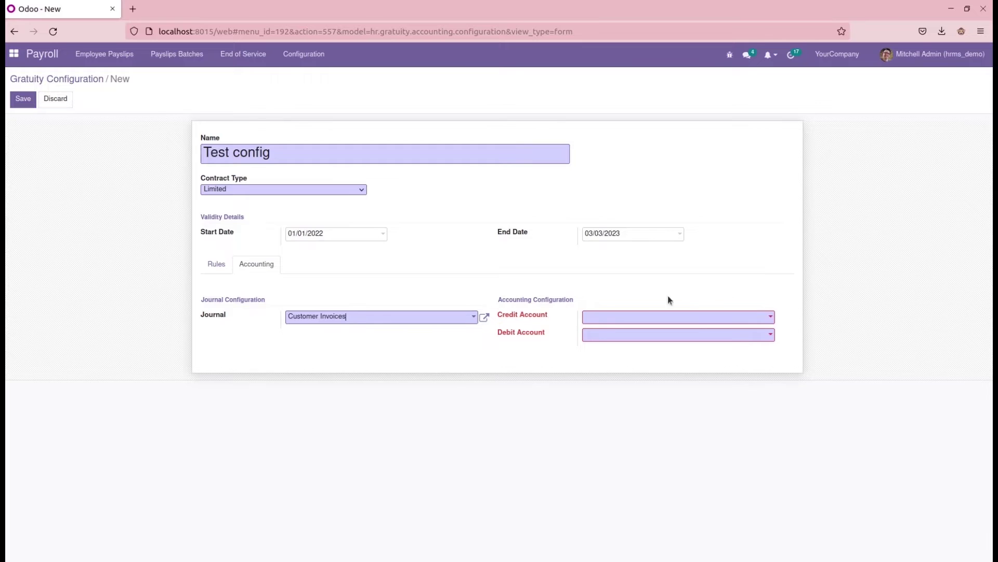
left_click(617, 320)
left_click(637, 338)
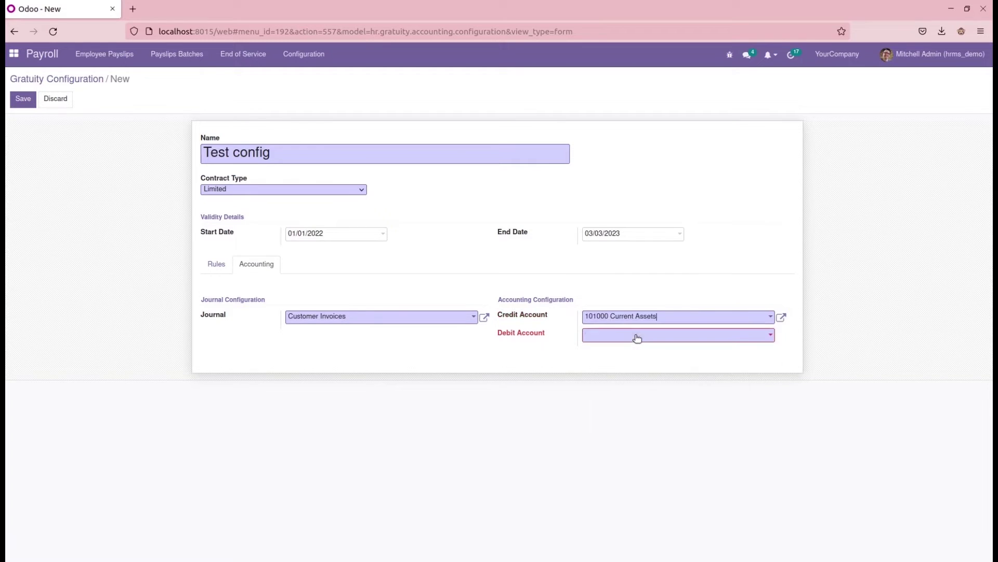
left_click(605, 336)
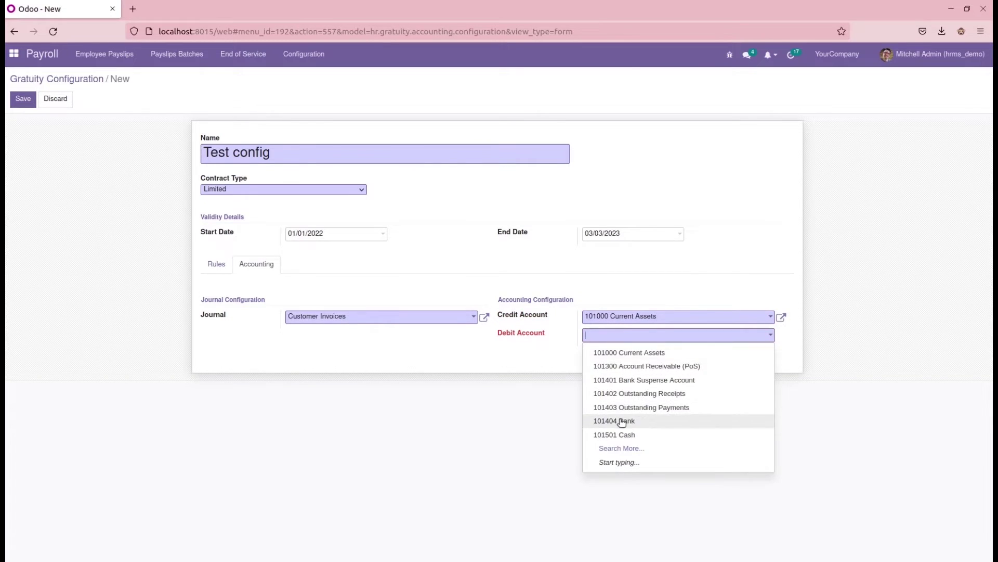
left_click(621, 422)
left_click(23, 98)
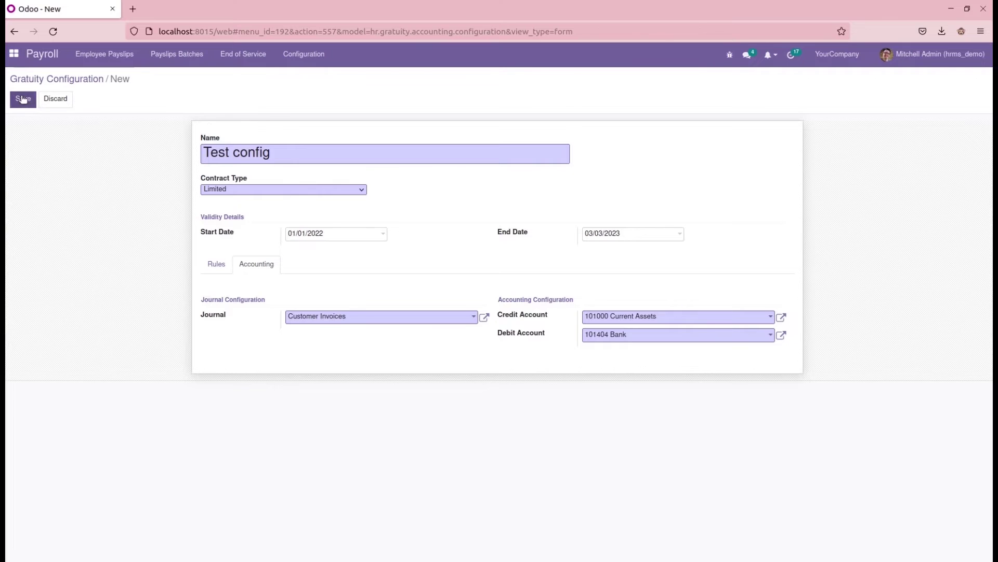
left_click(97, 79)
- Open the Employees app from the app menu
left_click(15, 54)
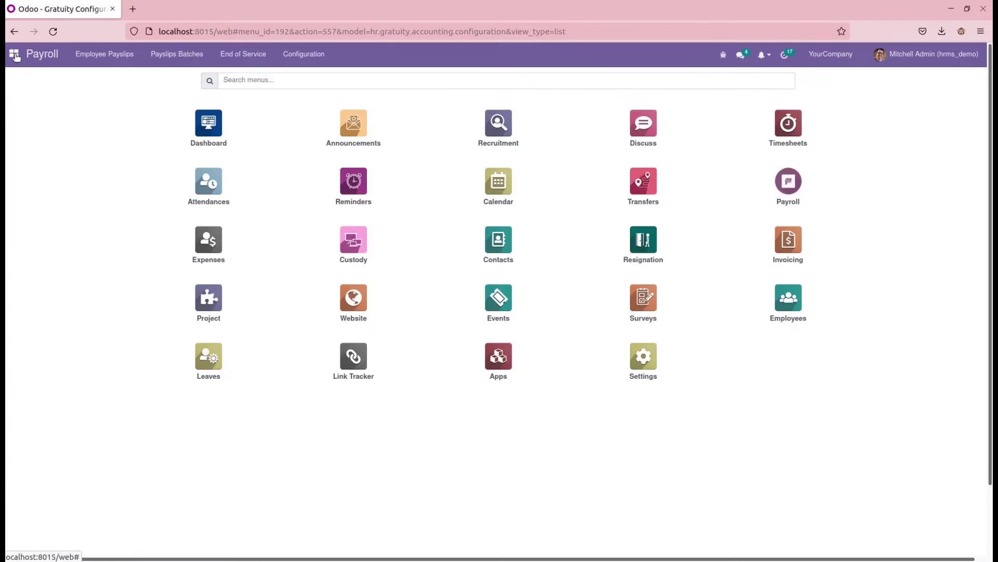
left_click(789, 293)
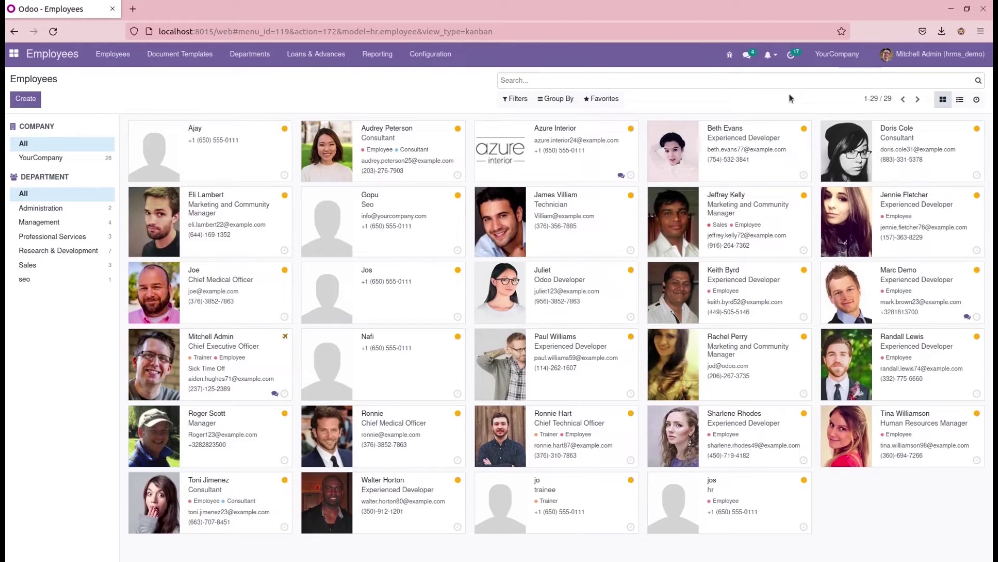
- Open the employee's running contract (01/01/2022–03/31/2023) on Salary Information in edit mode
left_click(421, 276)
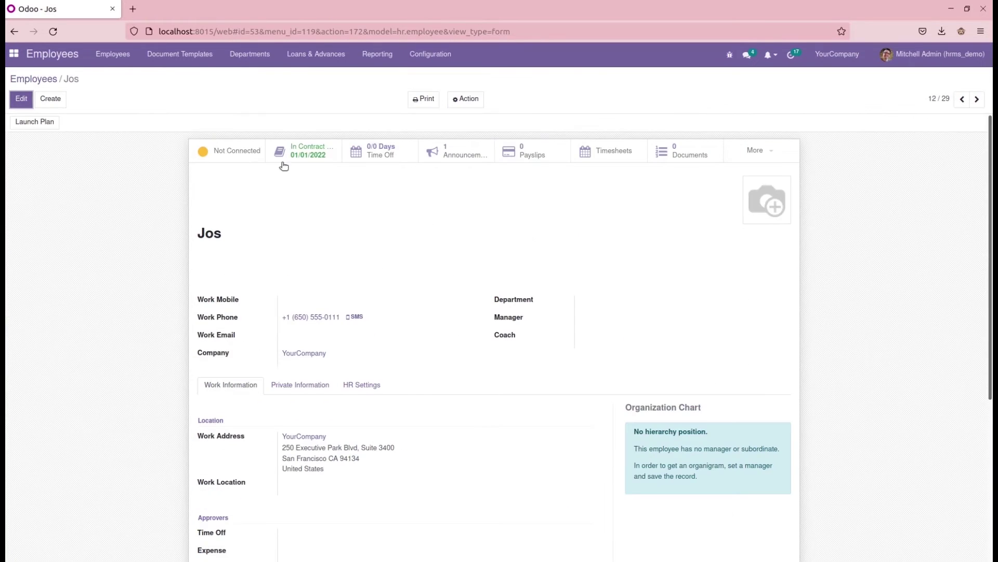
left_click(311, 154)
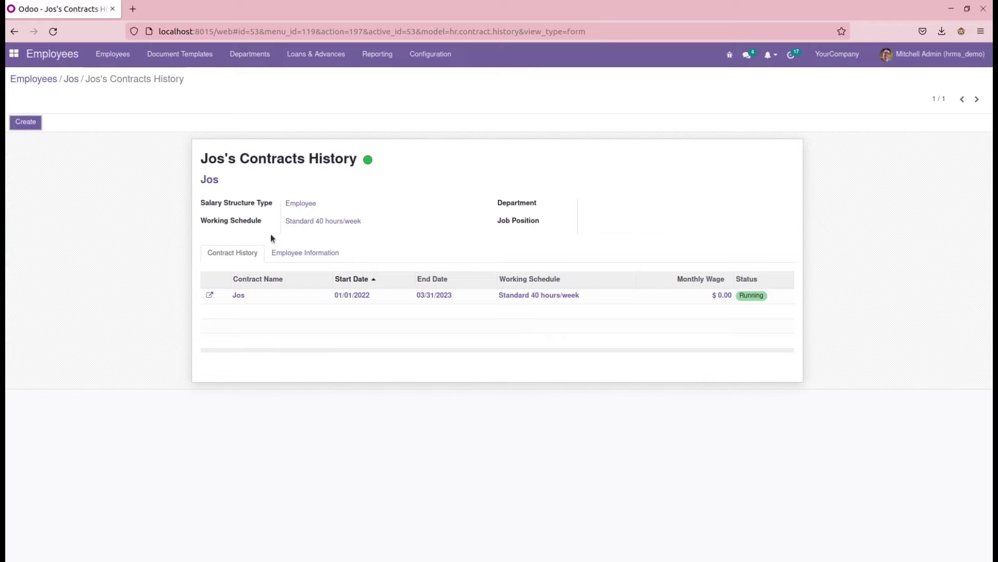
left_click(211, 296)
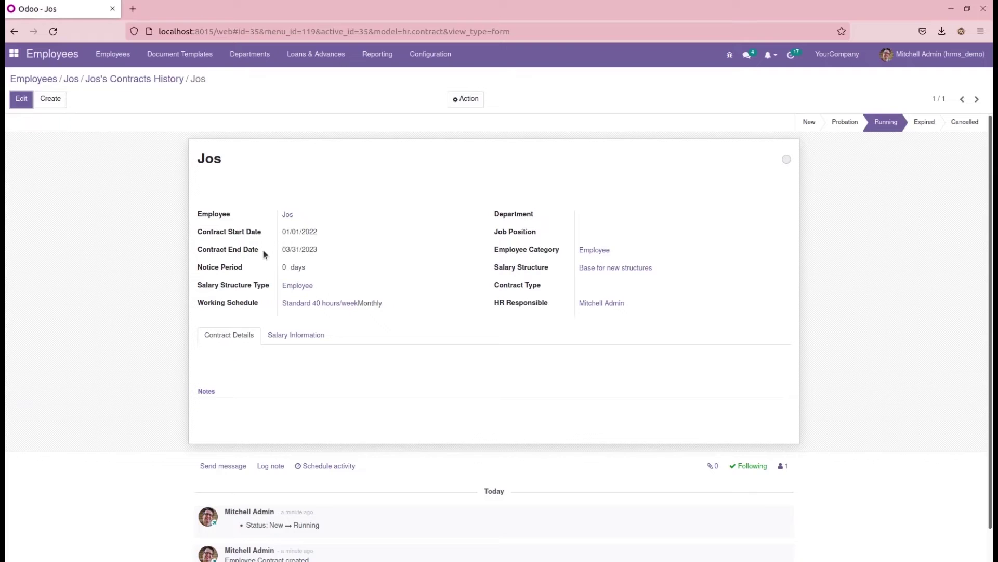
left_click(285, 336)
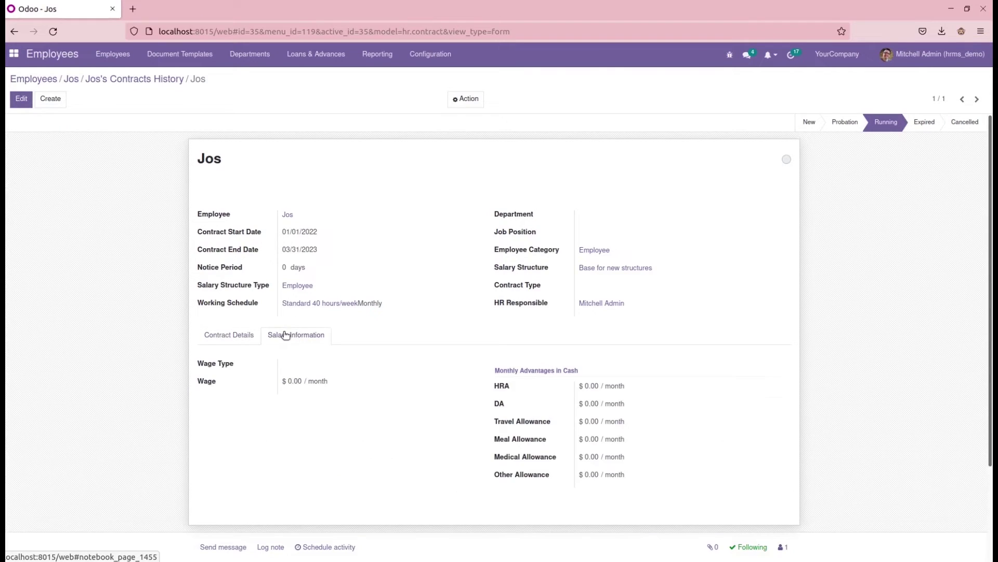
left_click(19, 100)
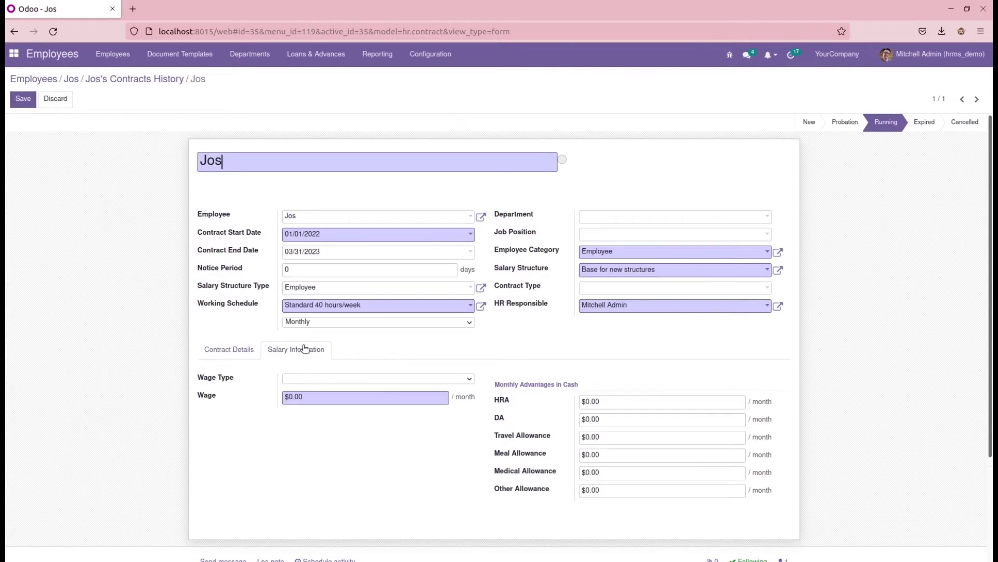
- Set the contract to Monthly Fixed Wage with a wage of 4500 and save it
left_click(300, 379)
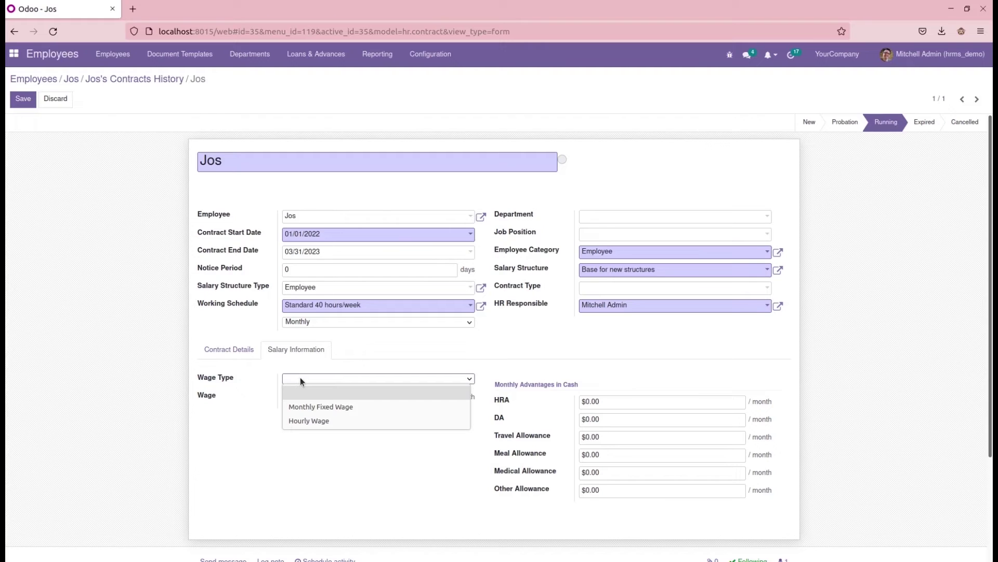
left_click(315, 406)
left_click_drag(322, 396, 287, 396)
key("BackSpace")
type("4500")
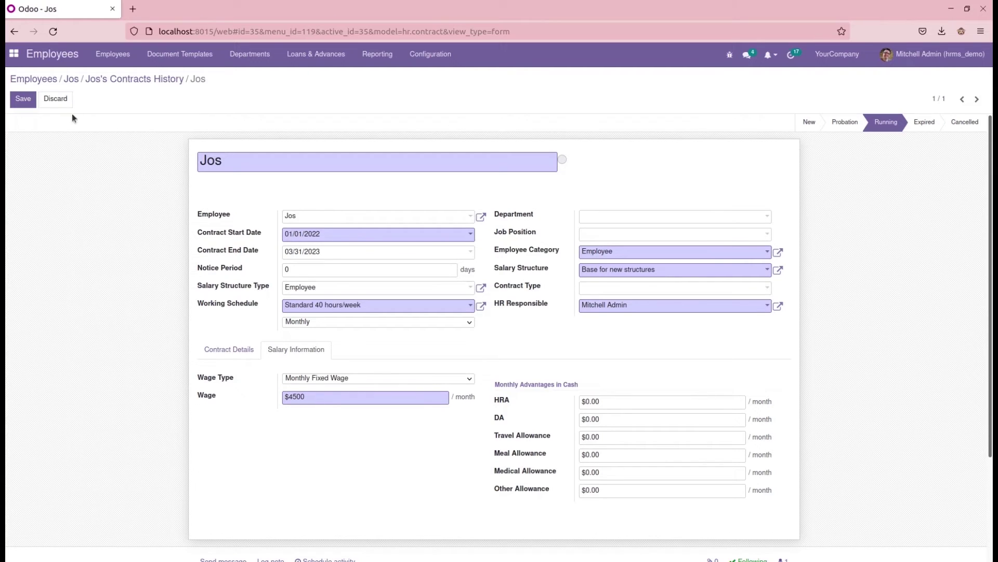
left_click(27, 99)
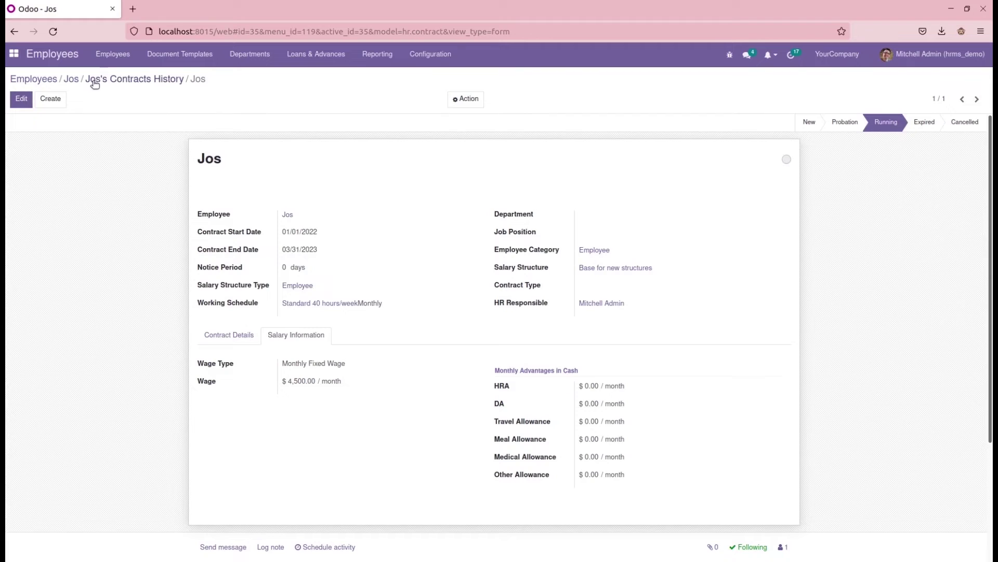
left_click(92, 80)
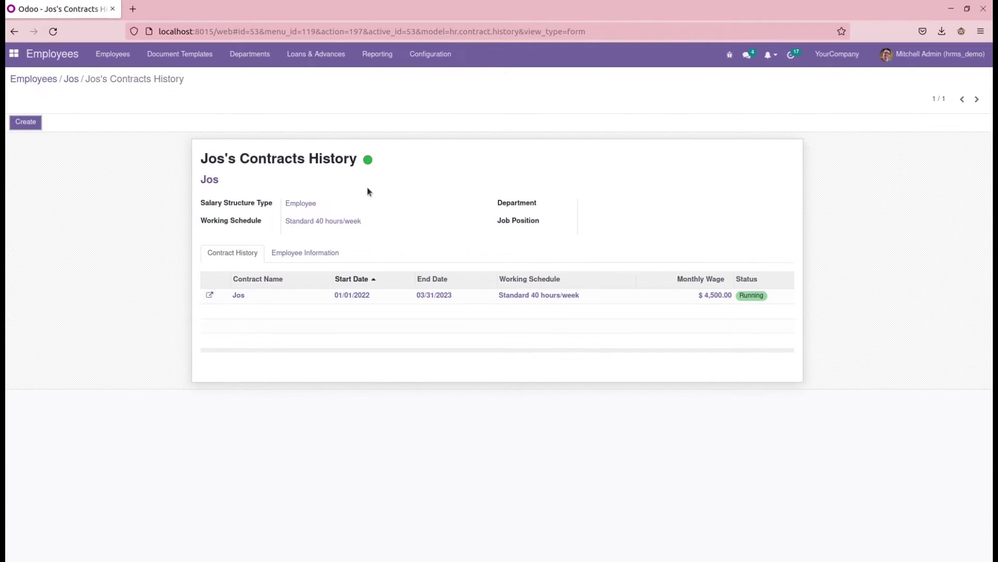
- Open Payroll's End of Service > Gratuity Settlement list
left_click(14, 53)
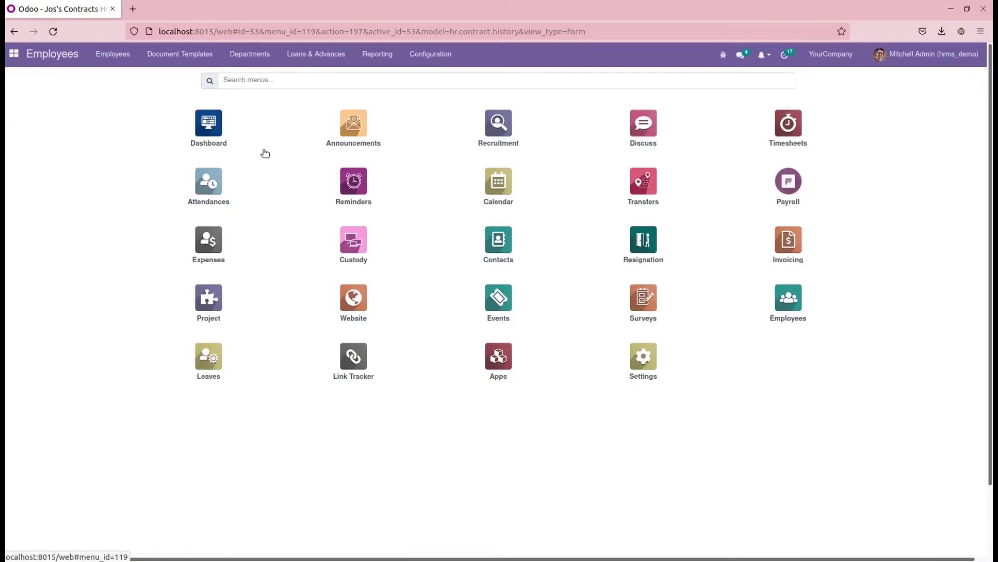
left_click(789, 192)
left_click(239, 54)
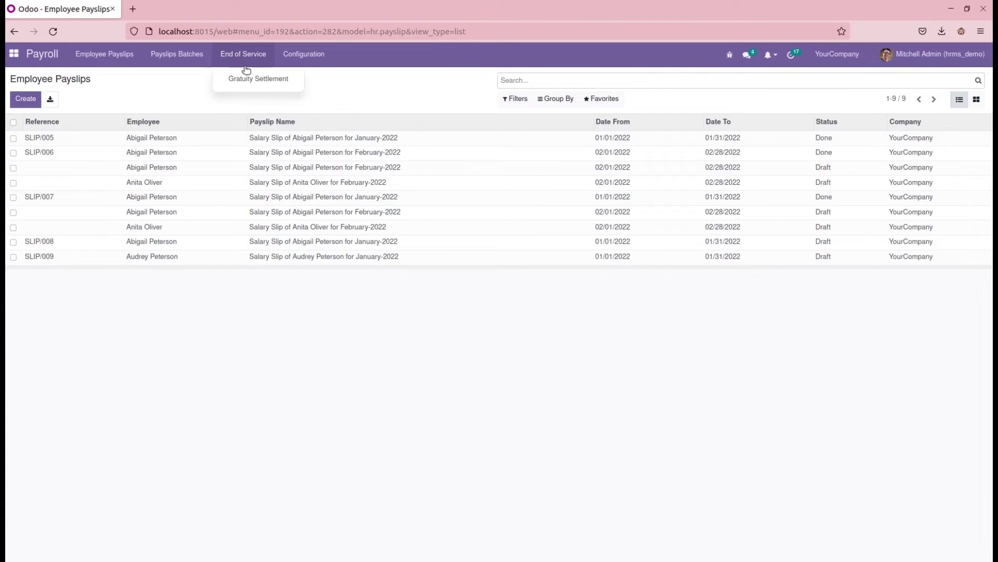
left_click(246, 69)
left_click(258, 56)
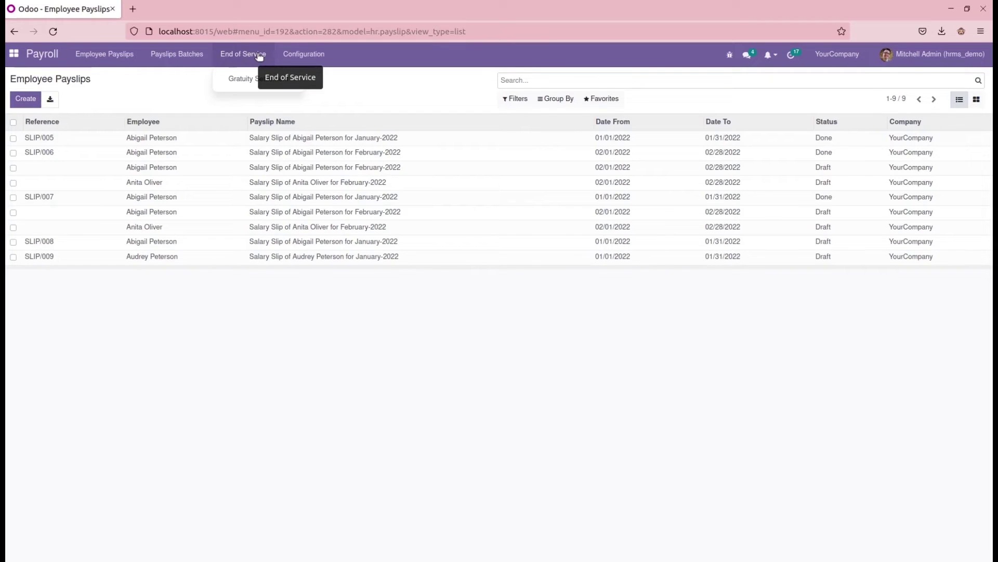
left_click(232, 80)
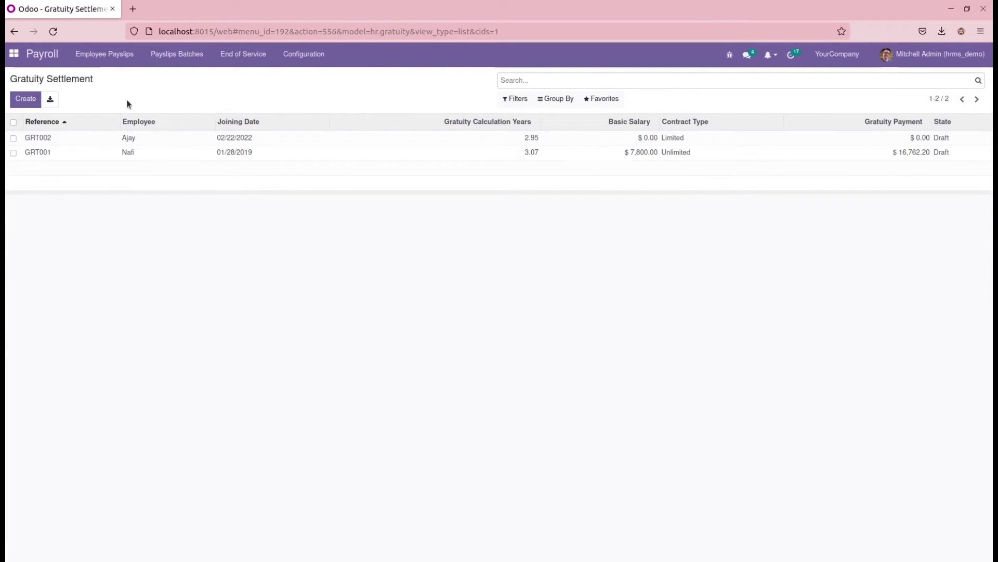
- Create a new gratuity settlement and pick the employee by searching 'Jo'
left_click(32, 102)
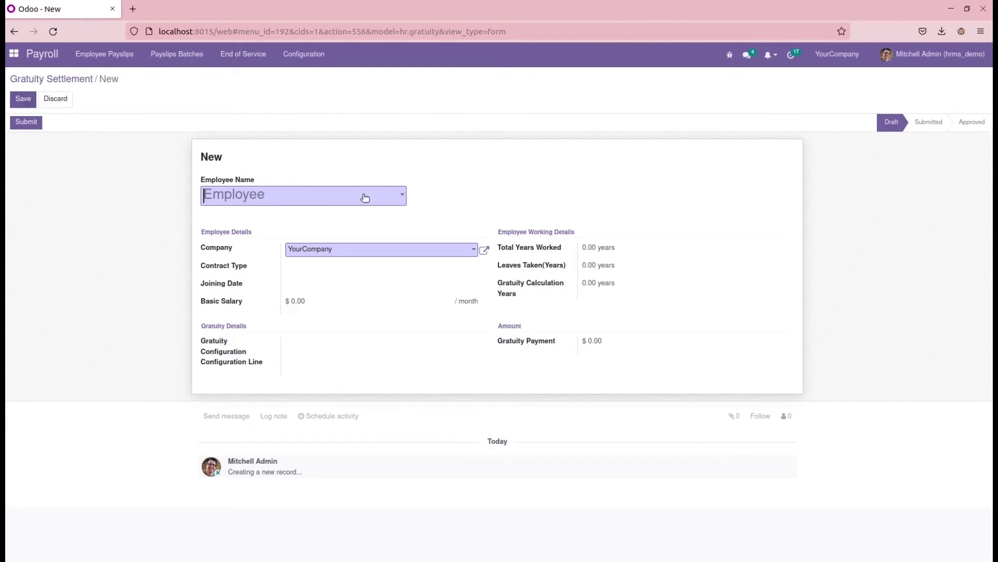
left_click(263, 195)
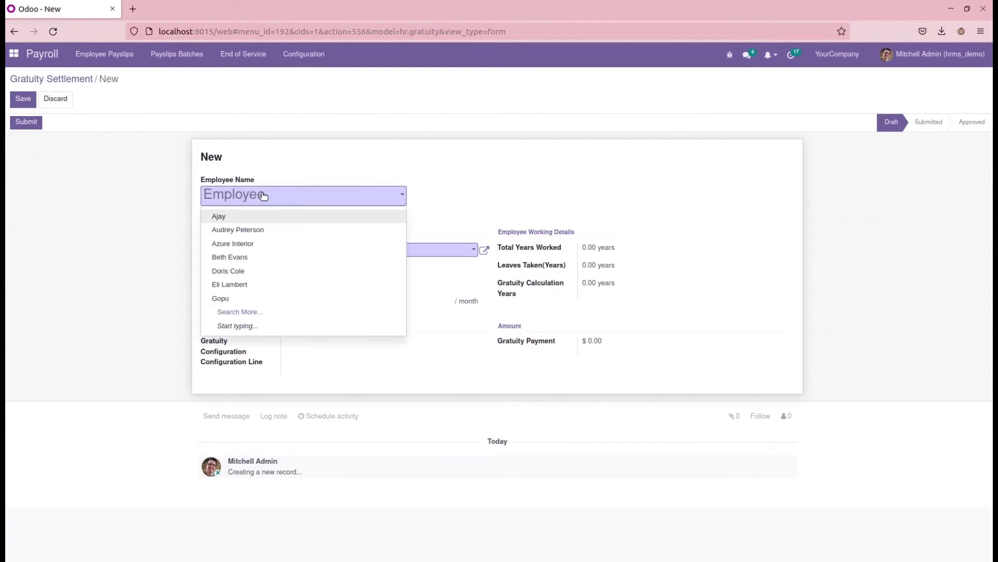
type("Jo")
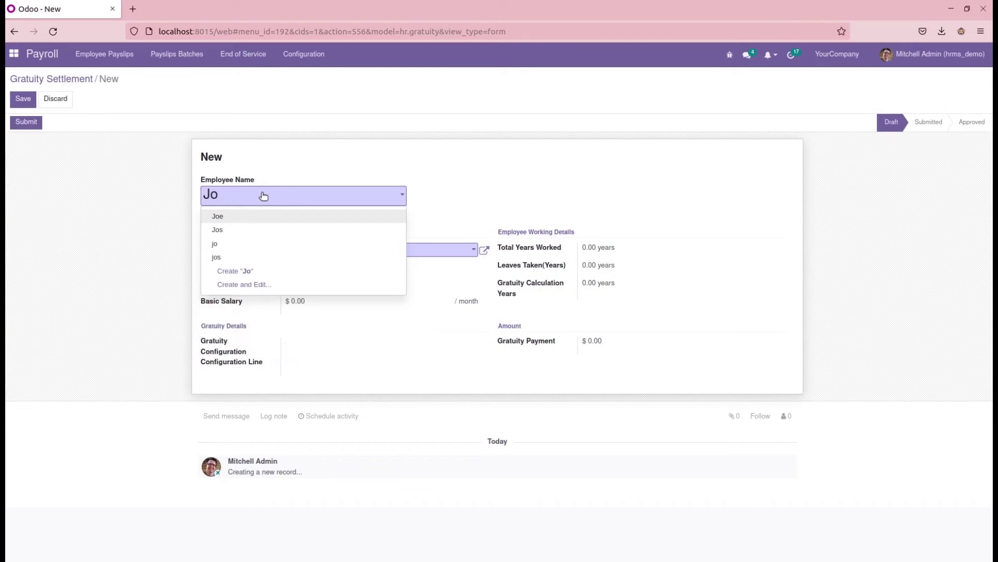
left_click(227, 229)
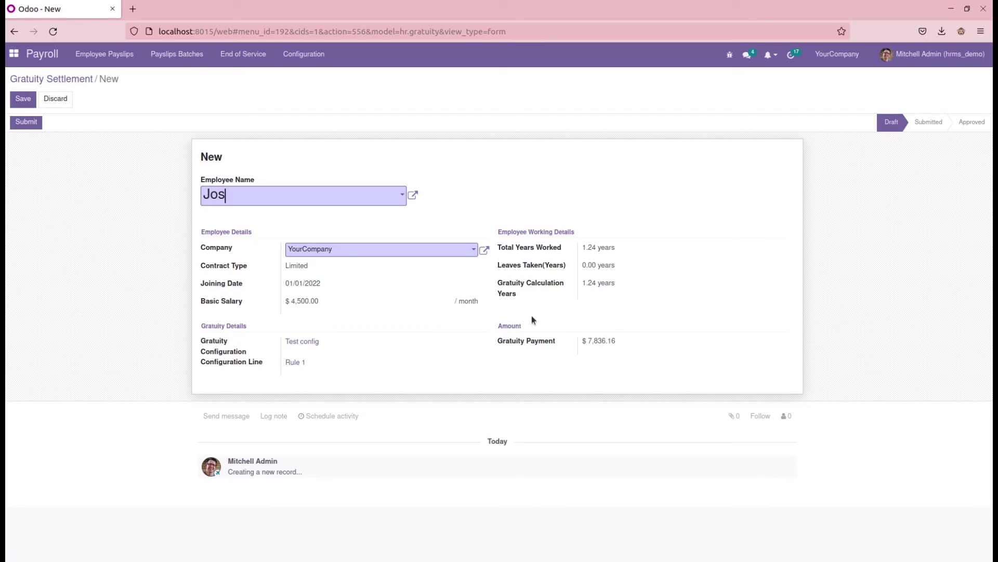
- Save the settlement as GRT003, then submit and approve it
left_click(23, 99)
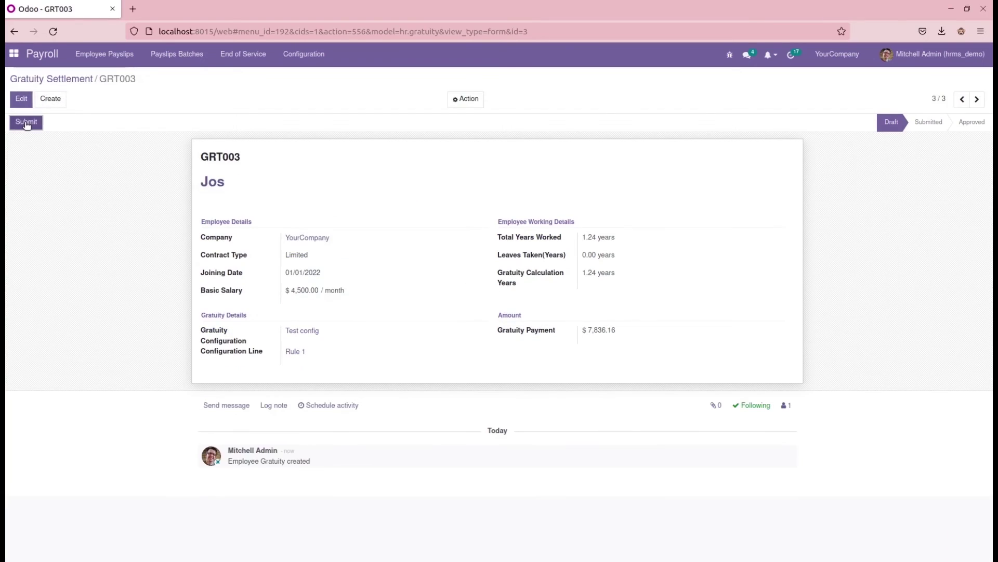
left_click(26, 123)
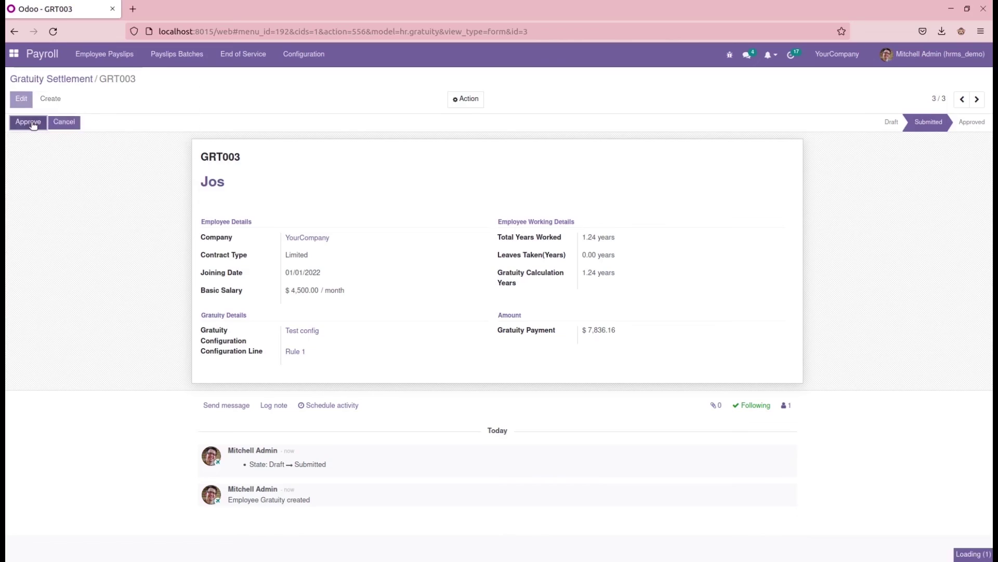
left_click(29, 123)
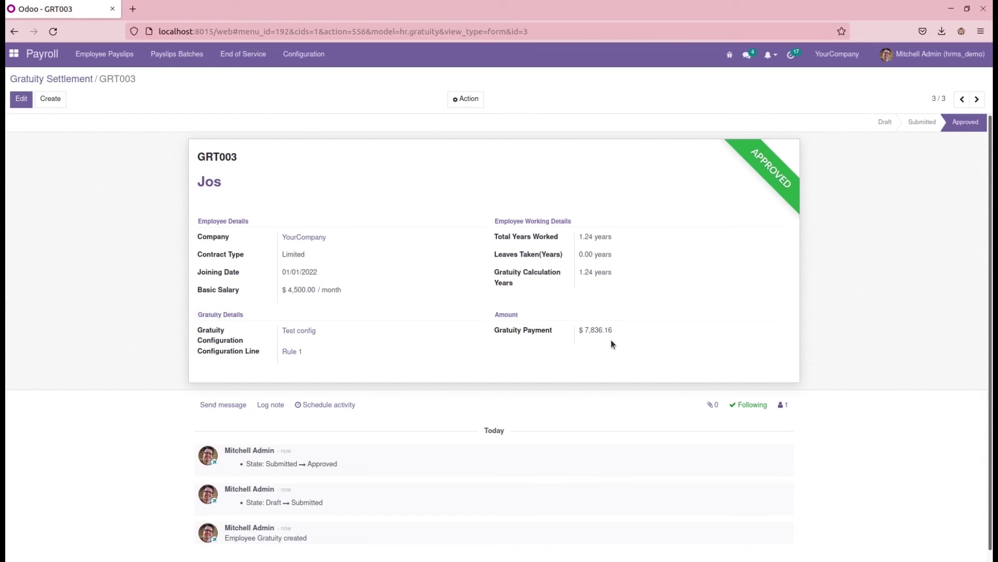
- Start a new gratuity configuration with Contract Type Unlimited, then discard it to return to the Test config list
left_click(303, 54)
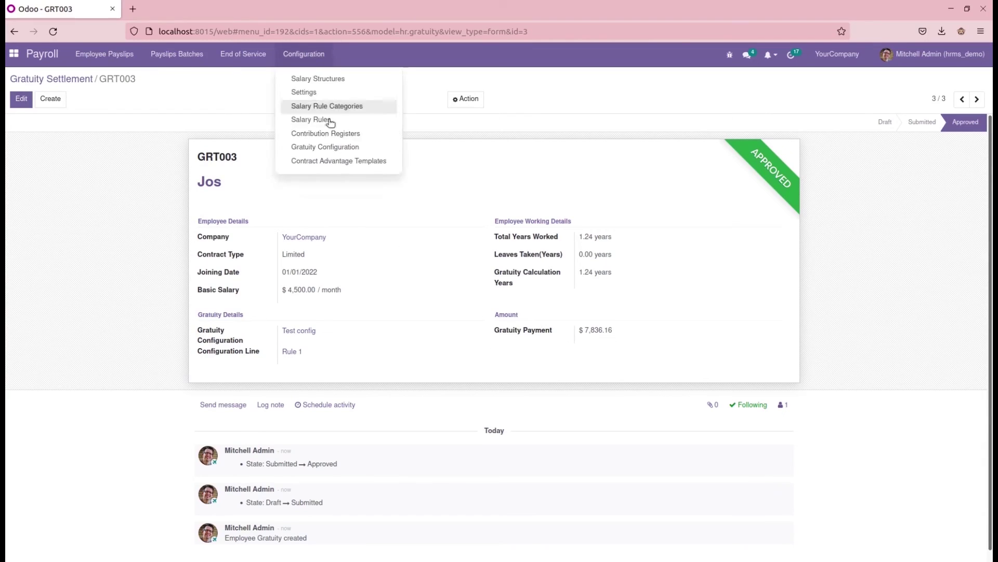
left_click(325, 147)
left_click(39, 99)
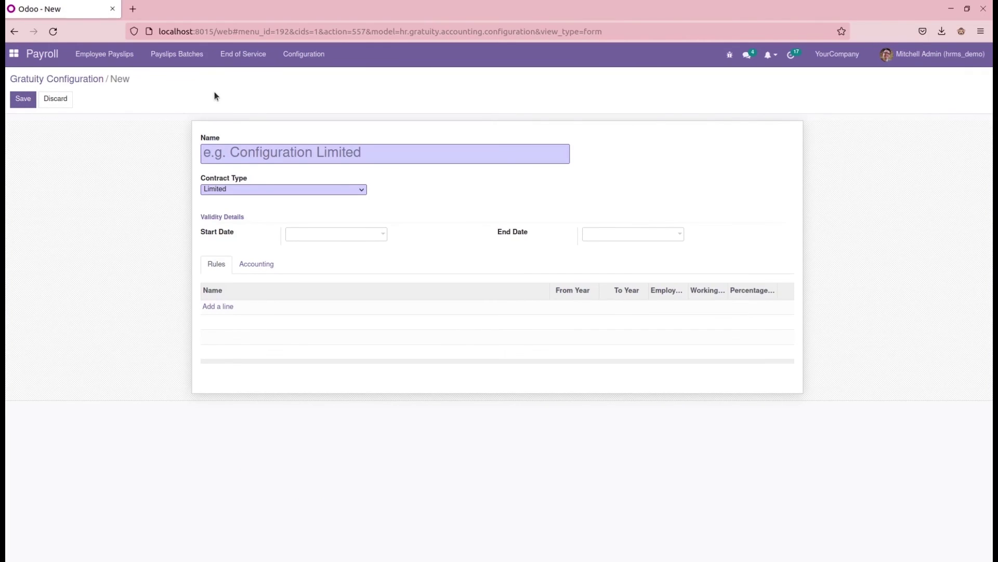
left_click(244, 190)
left_click(230, 215)
left_click(65, 79)
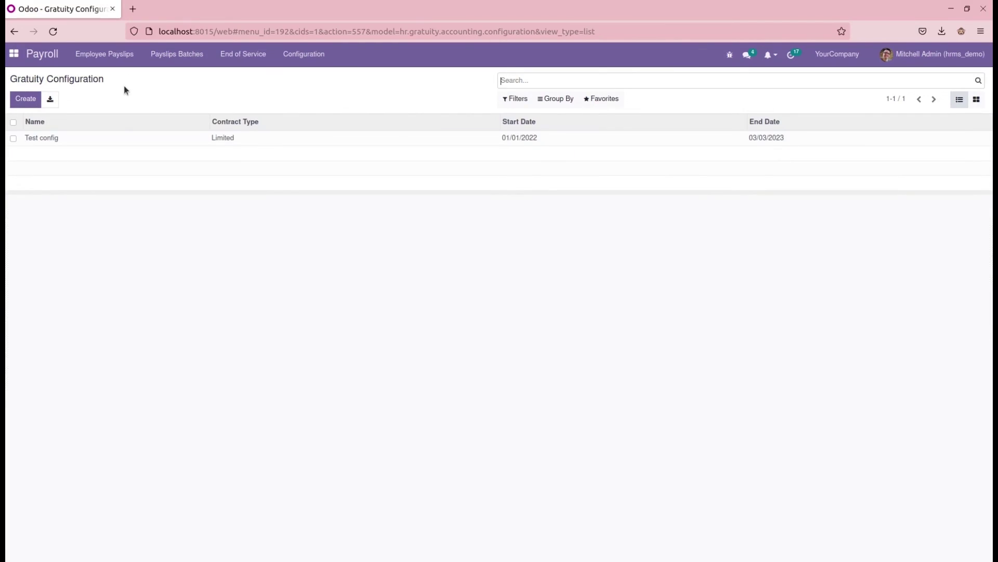